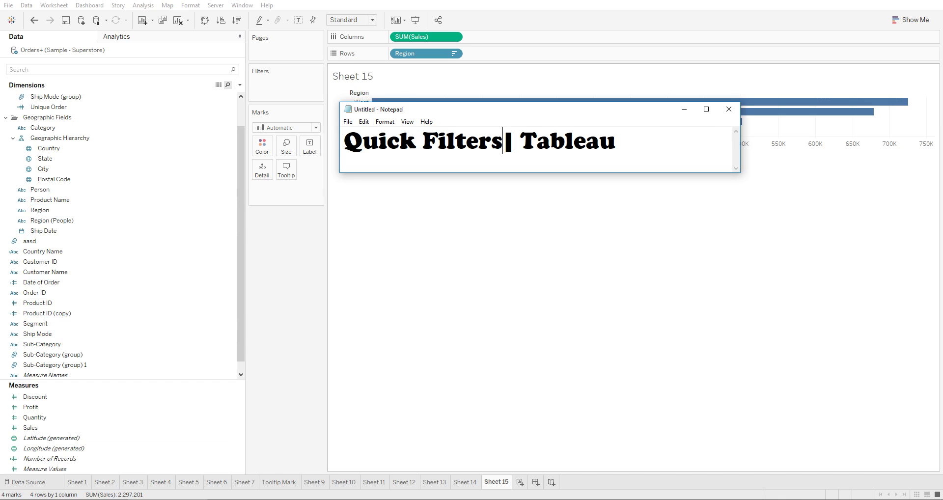
Add Sub-Category to the rows after Region and show mark labels on the sales bars
{"action": "left_click", "coordinate": [684, 109]}
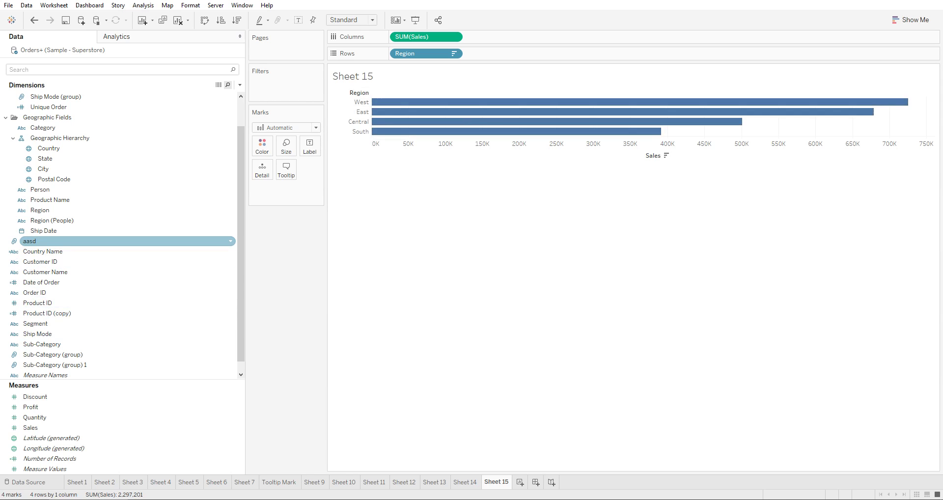
{"action": "left_click_drag", "start_coordinate": [42, 344], "coordinate": [538, 54]}
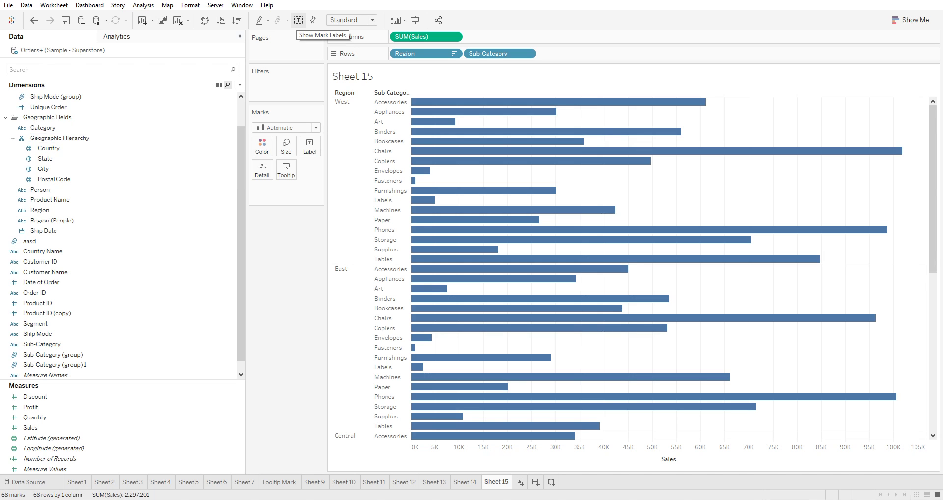
{"action": "left_click", "coordinate": [298, 20]}
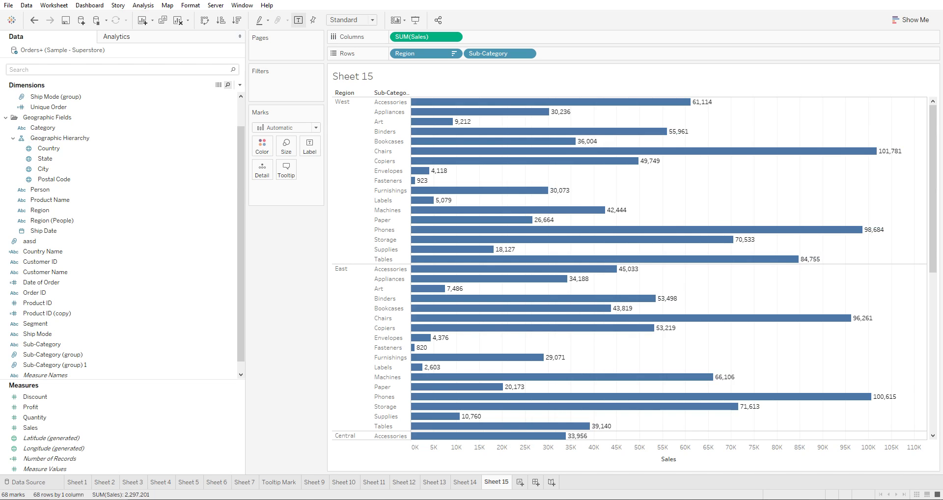
{"action": "mouse_move", "coordinate": [491, 192]}
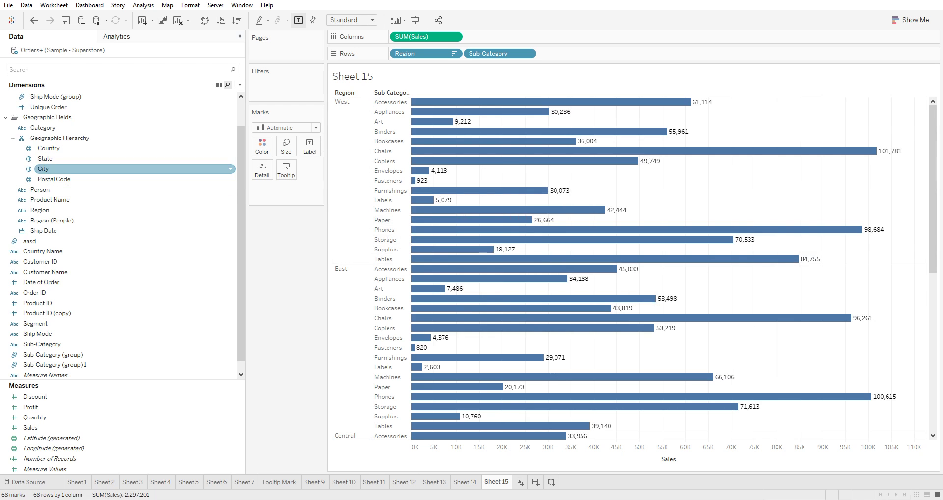
Show quick filters for the Sub-Category and Region dimensions
{"action": "mouse_move", "coordinate": [241, 243]}
{"action": "left_mouse_down"}
{"action": "mouse_move", "coordinate": [240, 218]}
{"action": "mouse_move", "coordinate": [241, 253]}
{"action": "left_mouse_up"}
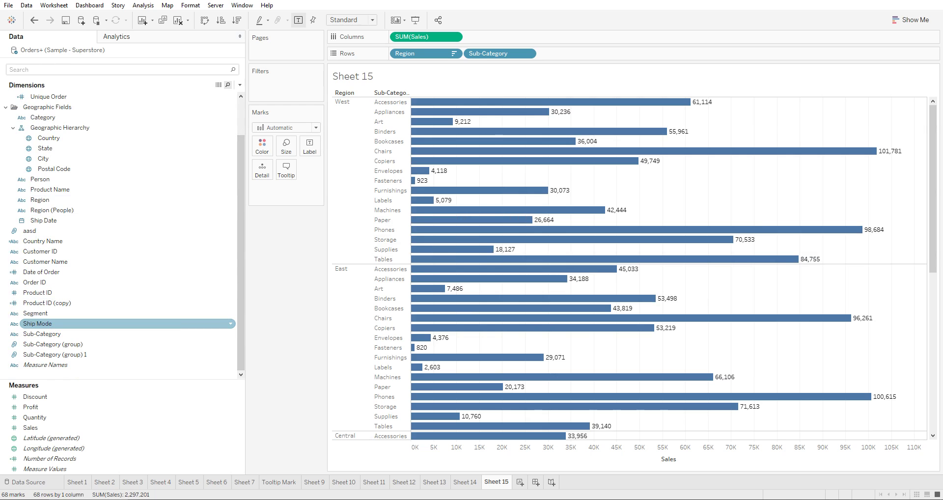
{"action": "right_click", "coordinate": [76, 334]}
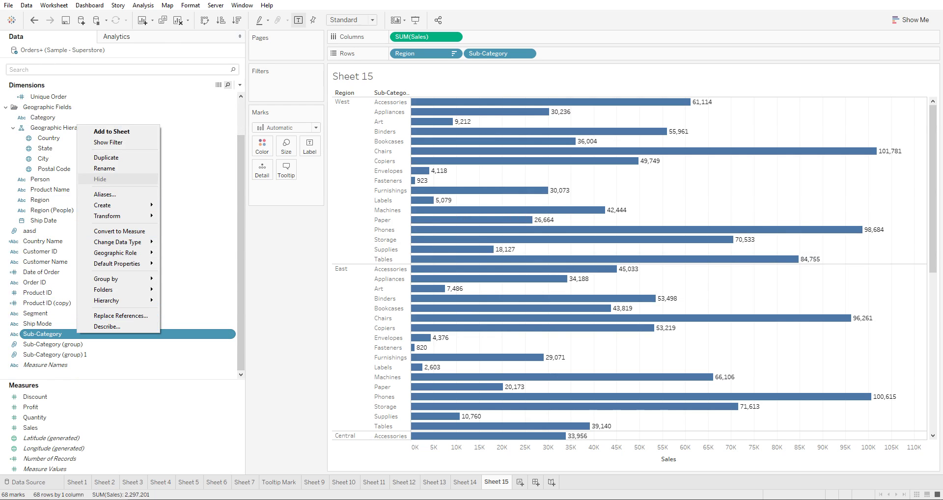
{"action": "left_click", "coordinate": [108, 142]}
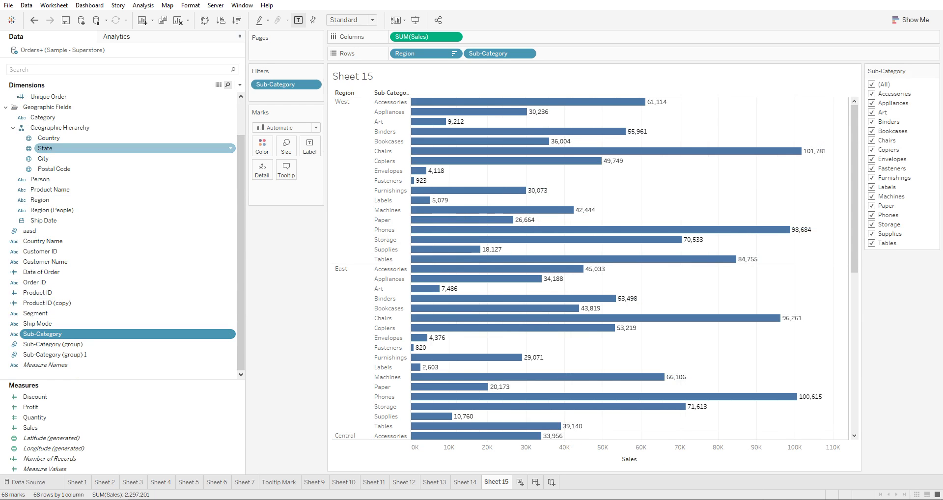
{"action": "scroll", "coordinate": [123, 240], "scroll_direction": "up", "scroll_amount": 1}
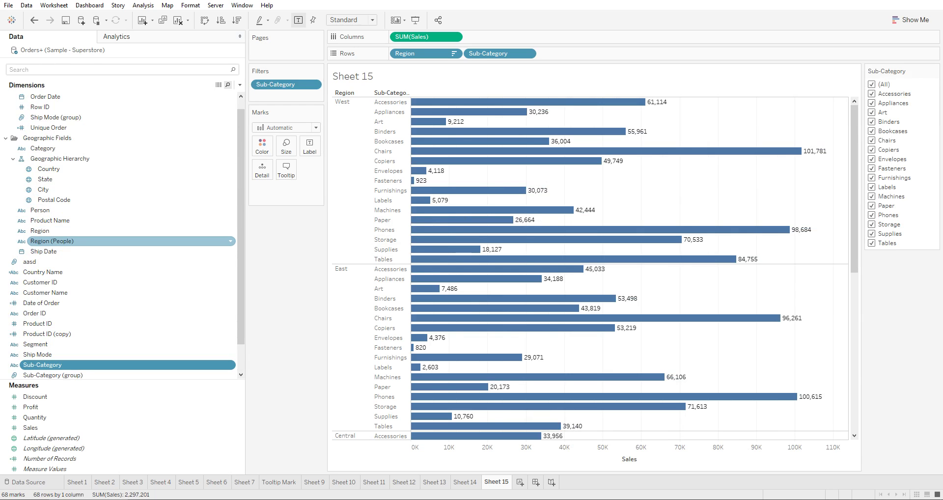
{"action": "right_click", "coordinate": [92, 230]}
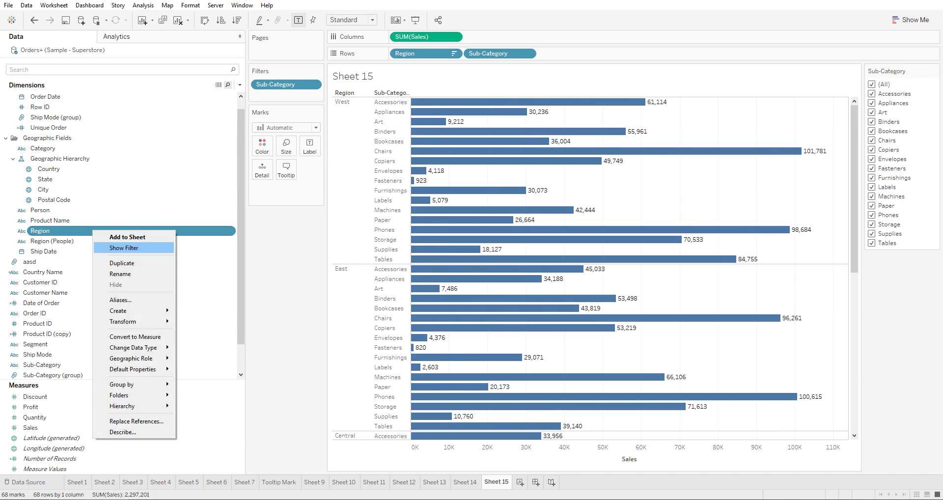
{"action": "left_click", "coordinate": [123, 247]}
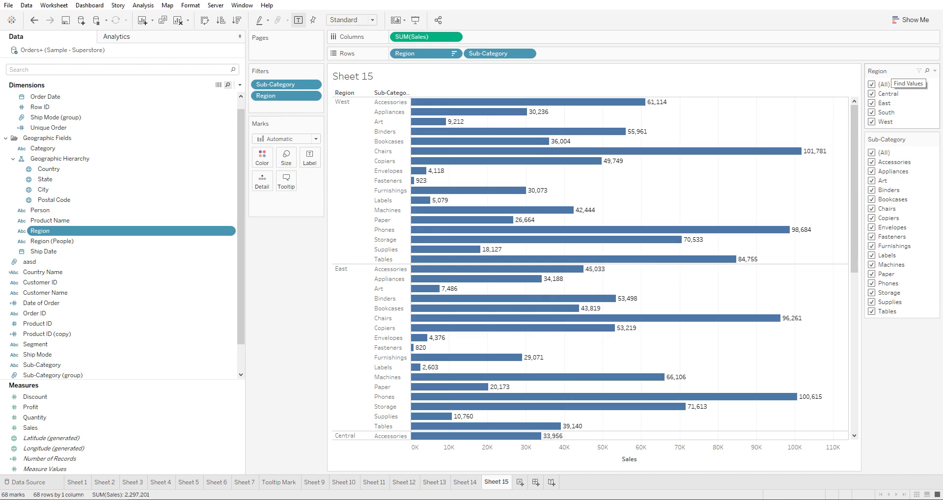
Change the Region and Sub-Category quick filters to the Single Value (dropdown) format
{"action": "left_click", "coordinate": [935, 70]}
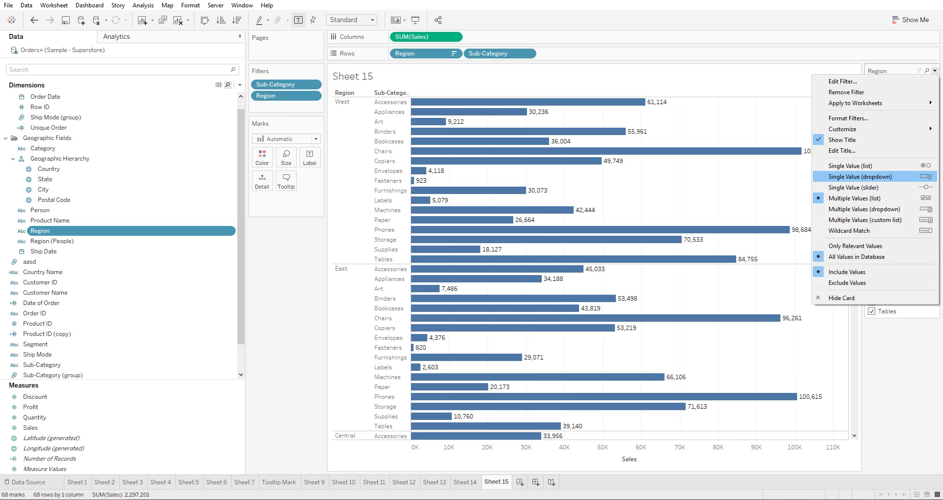
{"action": "left_click", "coordinate": [860, 176]}
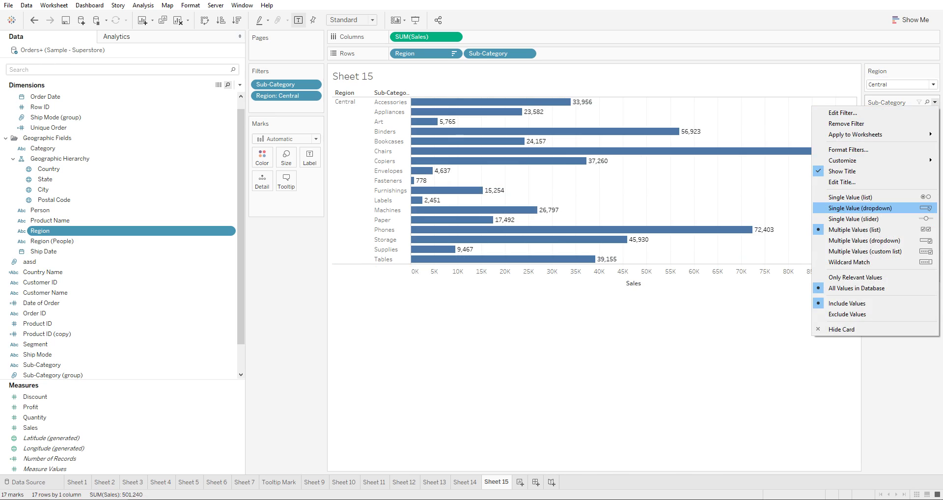
{"action": "left_click", "coordinate": [859, 208]}
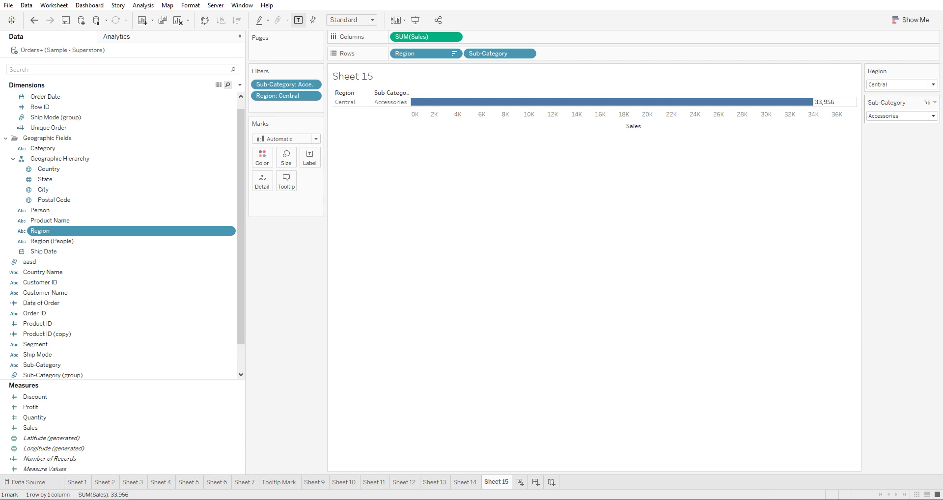
Change the Region quick filter to Single Value (list) and filter the chart by East and by South
{"action": "left_click", "coordinate": [935, 71]}
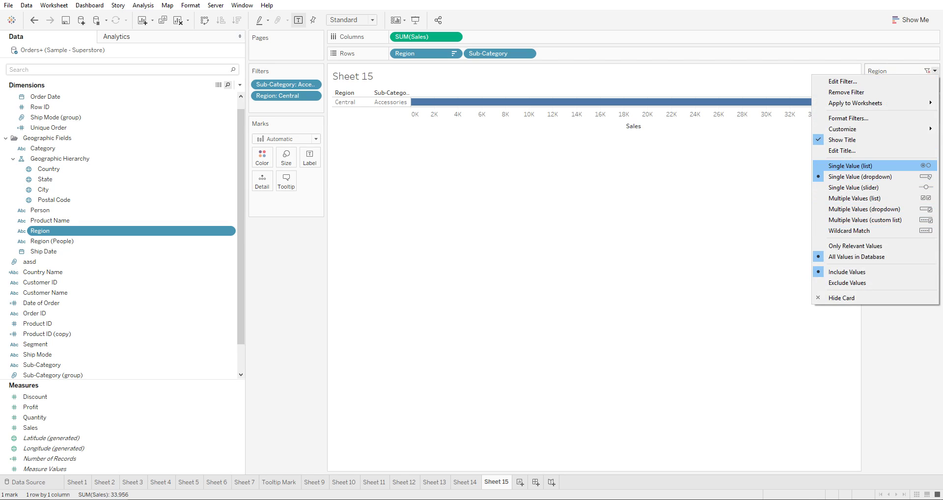
{"action": "left_click", "coordinate": [850, 165]}
{"action": "left_click", "coordinate": [871, 103]}
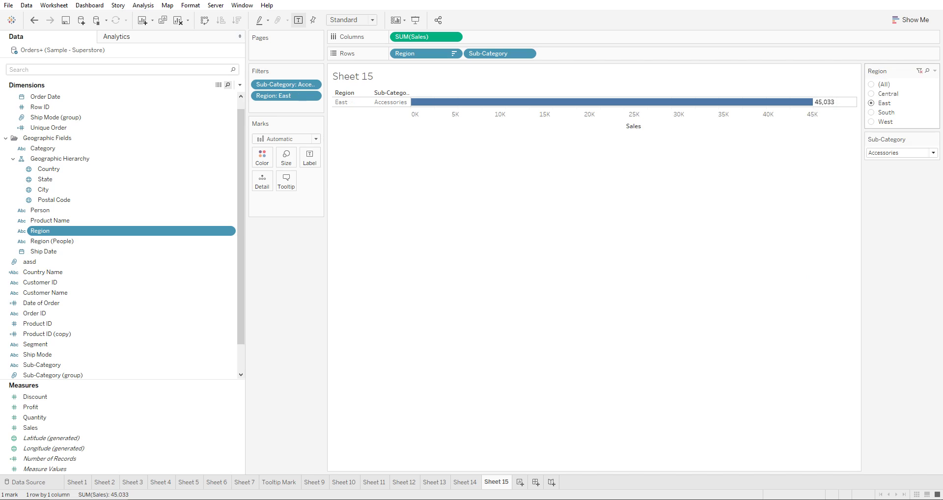
{"action": "left_click", "coordinate": [872, 112]}
Set the Sub-Category filter to (All) and switch the Region filter through Central, East and South to West
{"action": "left_click", "coordinate": [933, 153]}
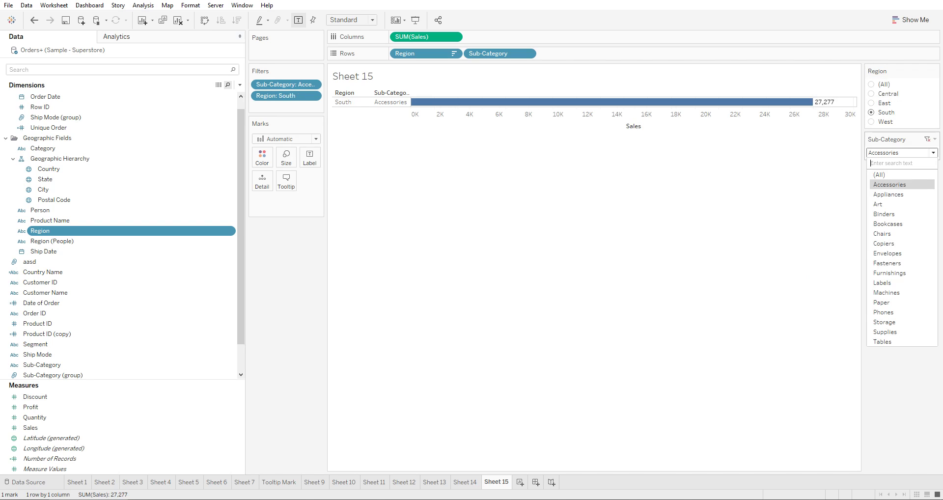
{"action": "left_click", "coordinate": [884, 163]}
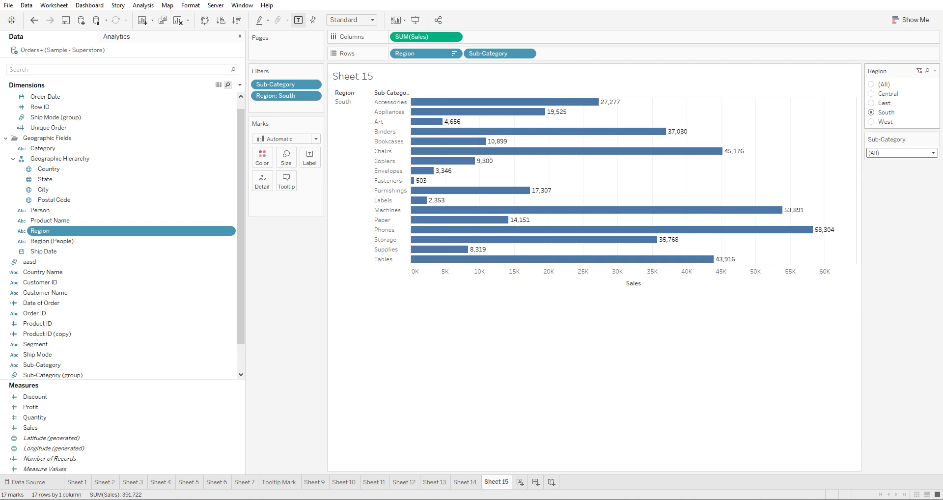
{"action": "left_click", "coordinate": [871, 93]}
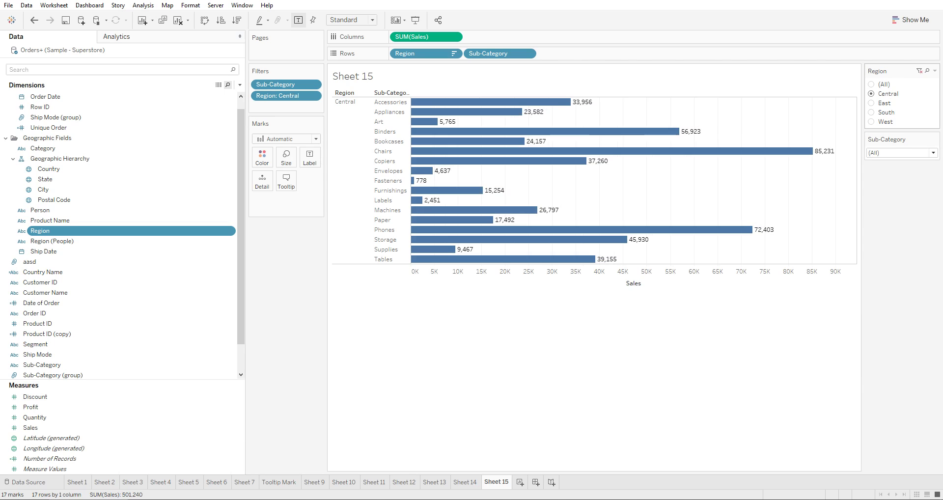
{"action": "left_click", "coordinate": [871, 102]}
{"action": "left_click", "coordinate": [871, 112]}
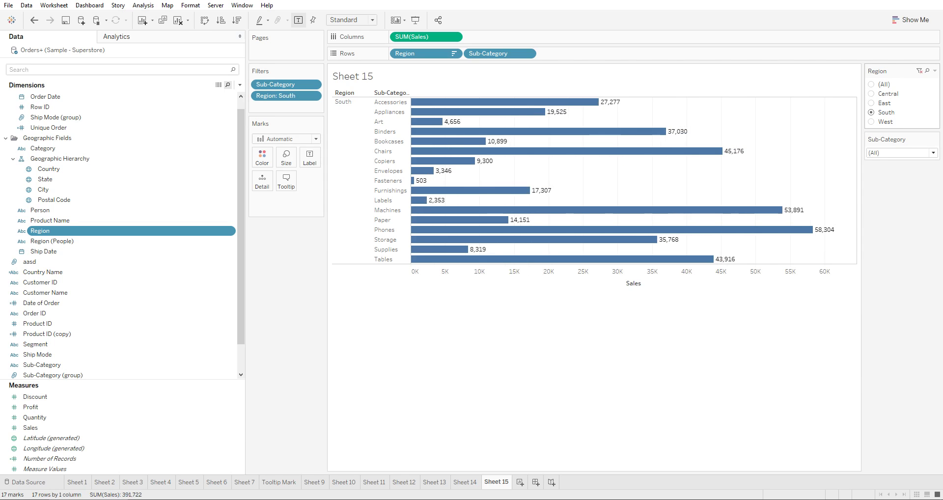
{"action": "left_click", "coordinate": [872, 121]}
Return the Region quick filter to the Single Value (dropdown) format
{"action": "left_click", "coordinate": [934, 71]}
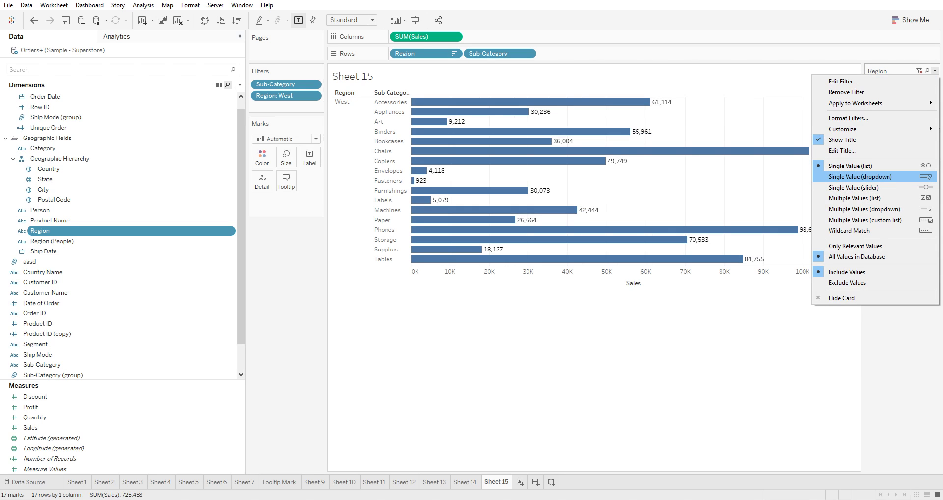
{"action": "left_click", "coordinate": [859, 176]}
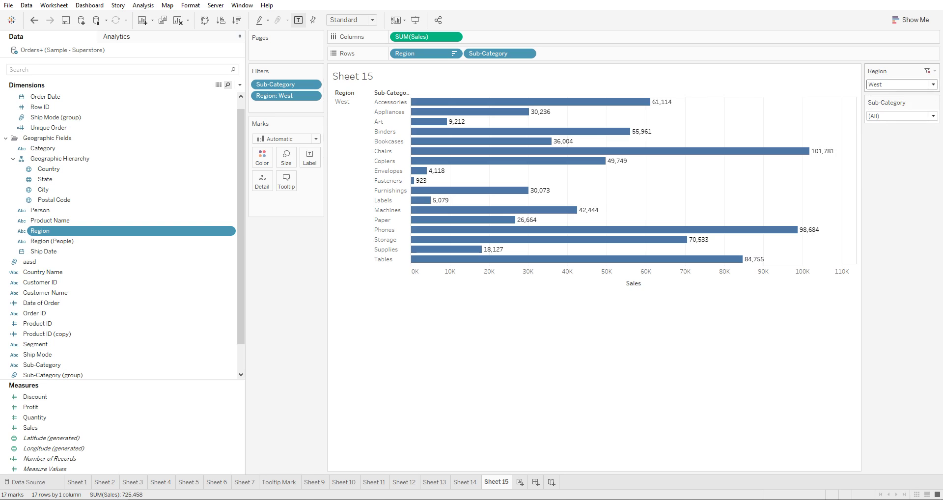
{"action": "left_click", "coordinate": [935, 71]}
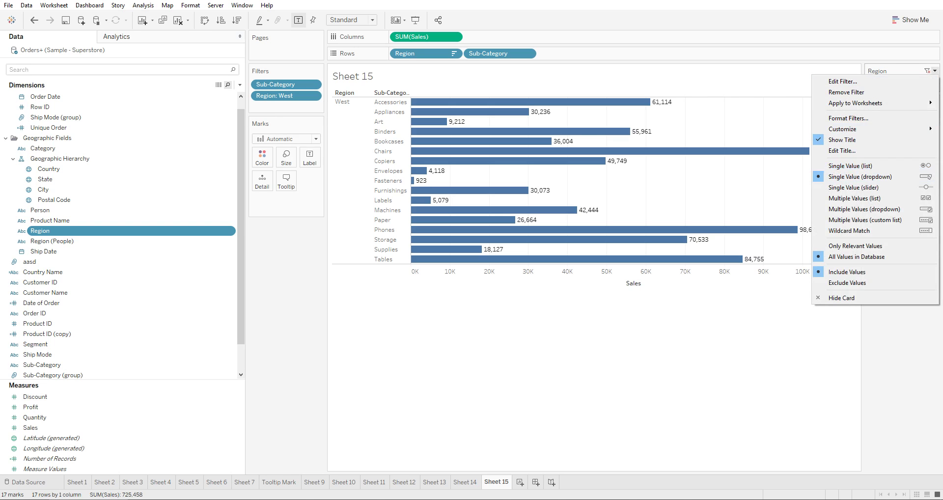
{"action": "key", "text": "Escape"}
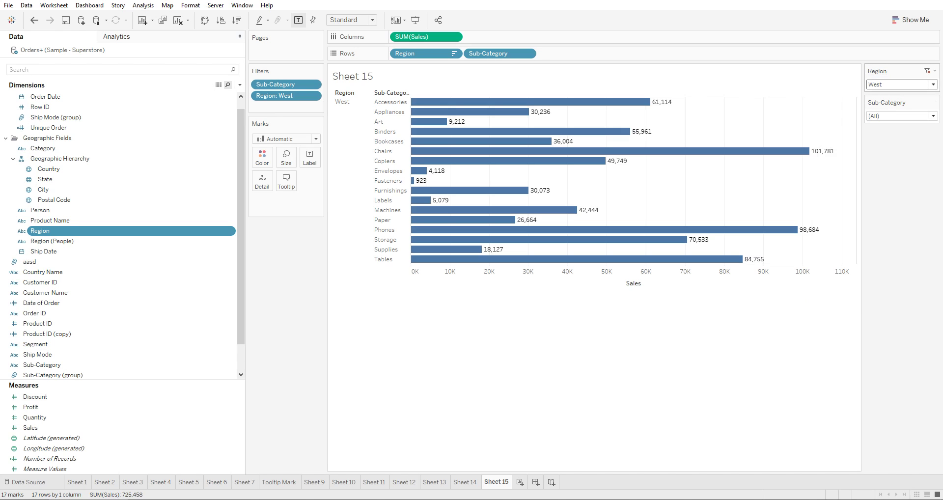
{"action": "left_click", "coordinate": [898, 85]}
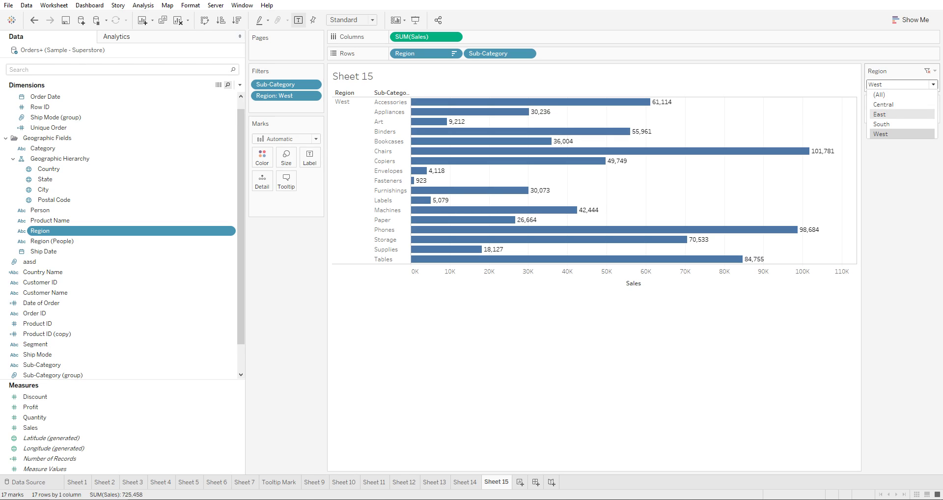
{"action": "key", "text": "Escape"}
{"action": "left_click", "coordinate": [934, 71]}
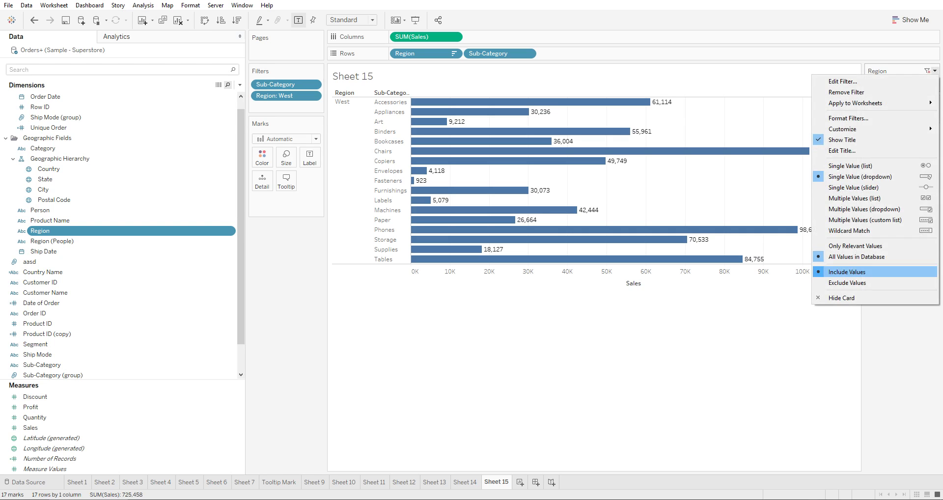
{"action": "key", "text": "Escape"}
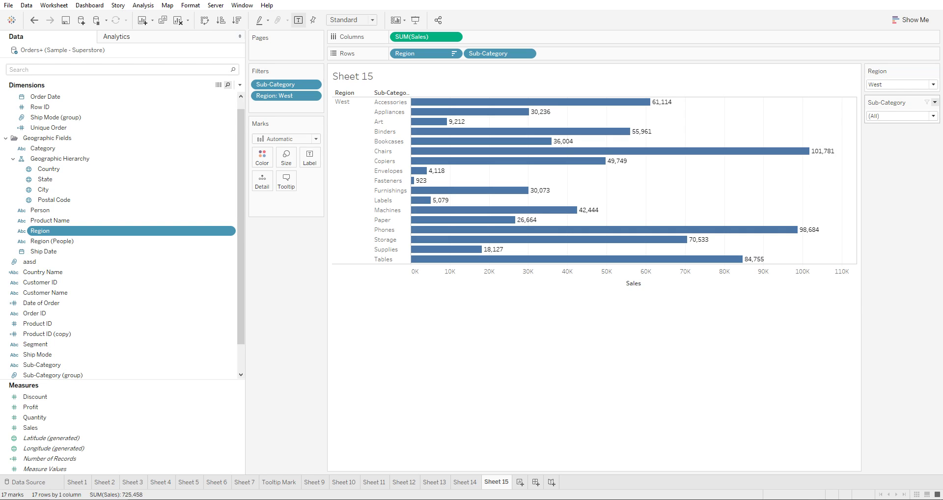
Try the Sub-Category quick filter as Single Value (list), and return it to Single Value (dropdown)
{"action": "left_click", "coordinate": [934, 102]}
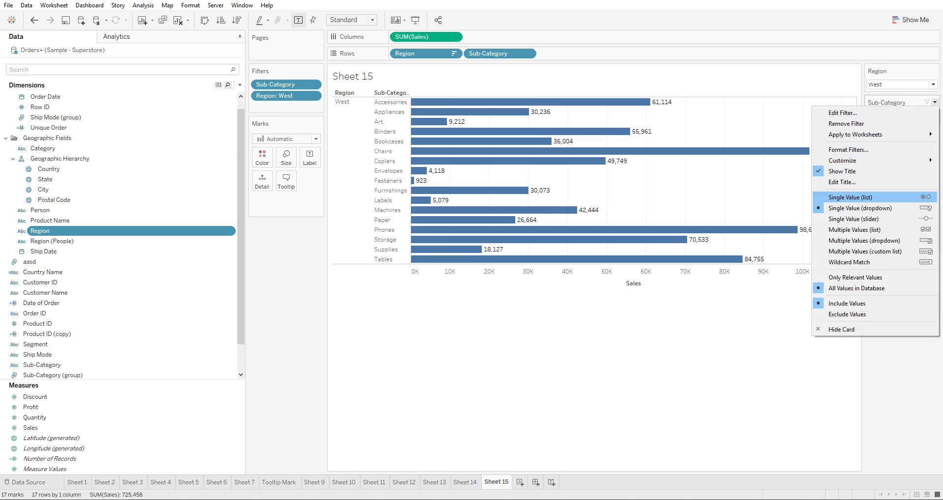
{"action": "left_click", "coordinate": [850, 197]}
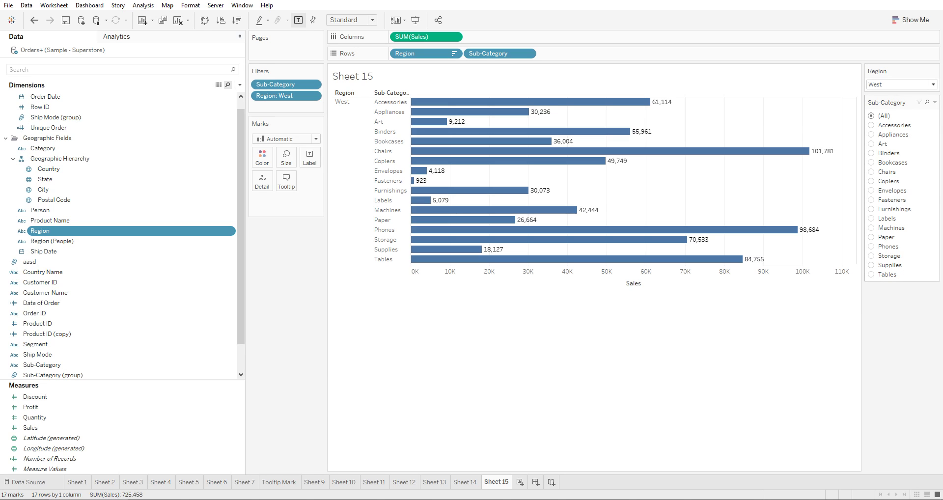
{"action": "left_click", "coordinate": [934, 103]}
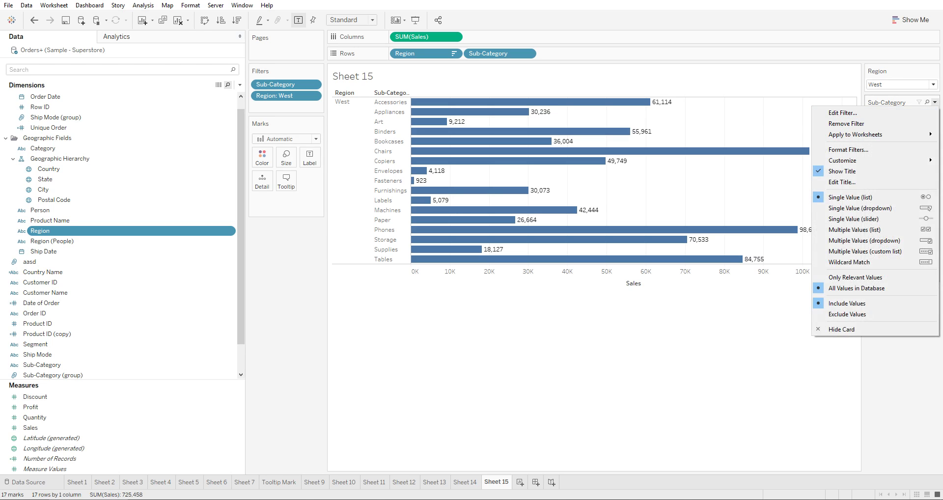
{"action": "left_click", "coordinate": [859, 208]}
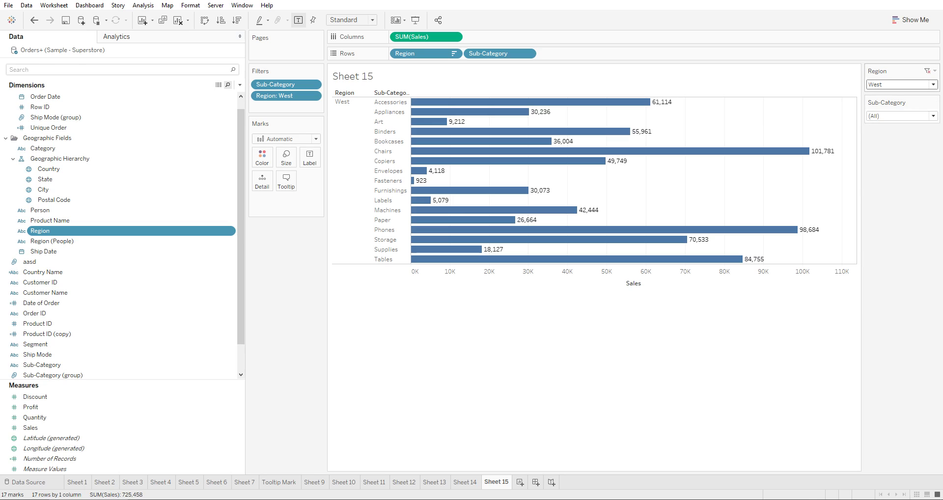
Filter the chart by each region in turn, choosing Central, East, South and West in the Region filter
{"action": "left_click", "coordinate": [933, 85]}
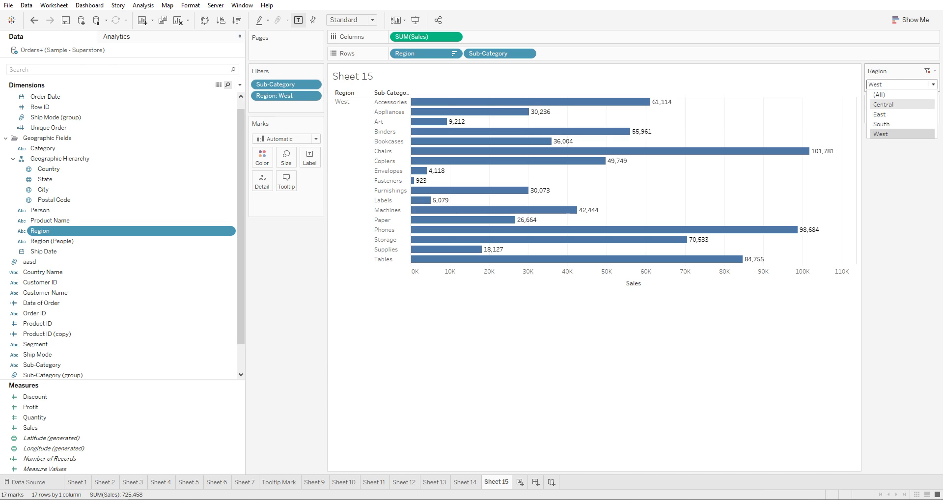
{"action": "left_click", "coordinate": [883, 104]}
{"action": "left_click", "coordinate": [902, 84]}
{"action": "left_click", "coordinate": [883, 113]}
{"action": "left_click", "coordinate": [901, 84]}
{"action": "left_click", "coordinate": [883, 123]}
{"action": "left_click", "coordinate": [901, 84]}
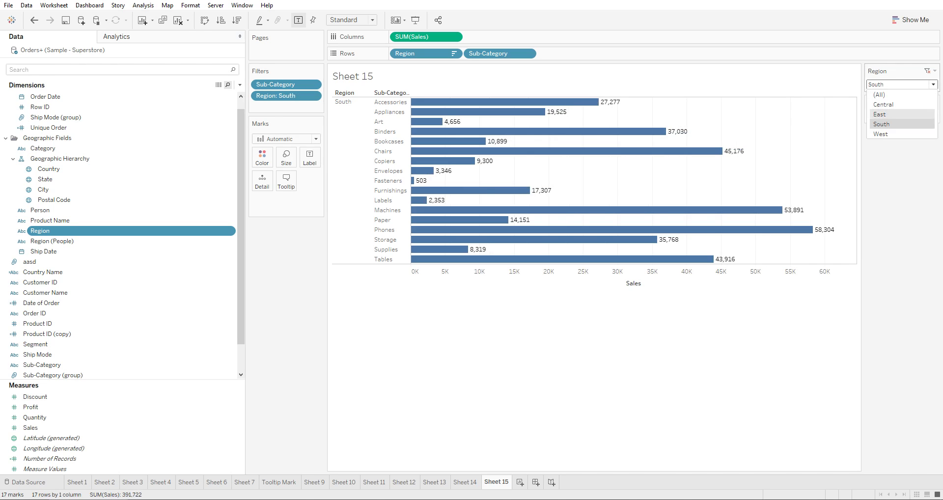
{"action": "left_click", "coordinate": [883, 133]}
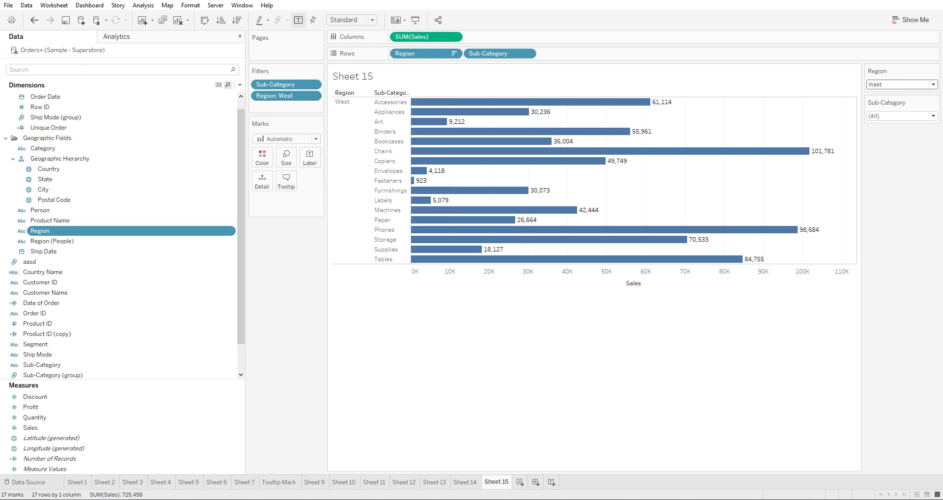
Sort the sub-categories in descending order of sales and select the West row header
{"action": "left_click", "coordinate": [237, 20]}
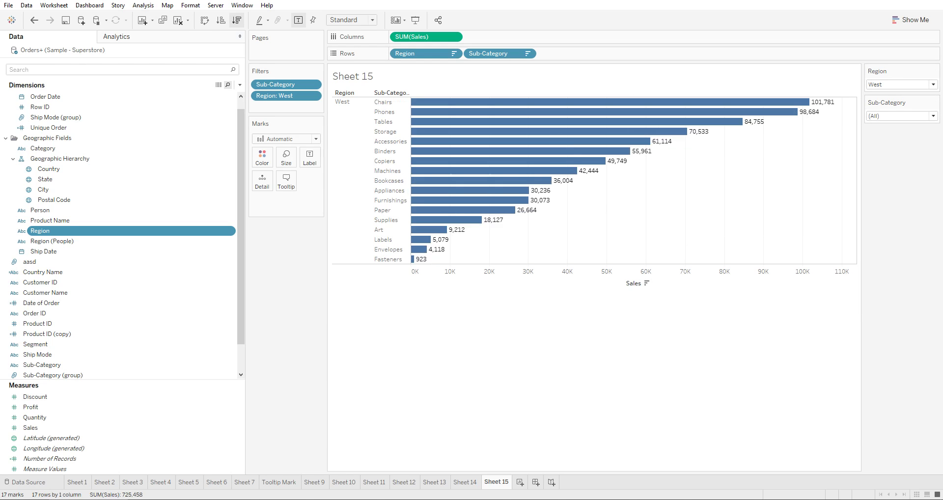
{"action": "left_click", "coordinate": [336, 102]}
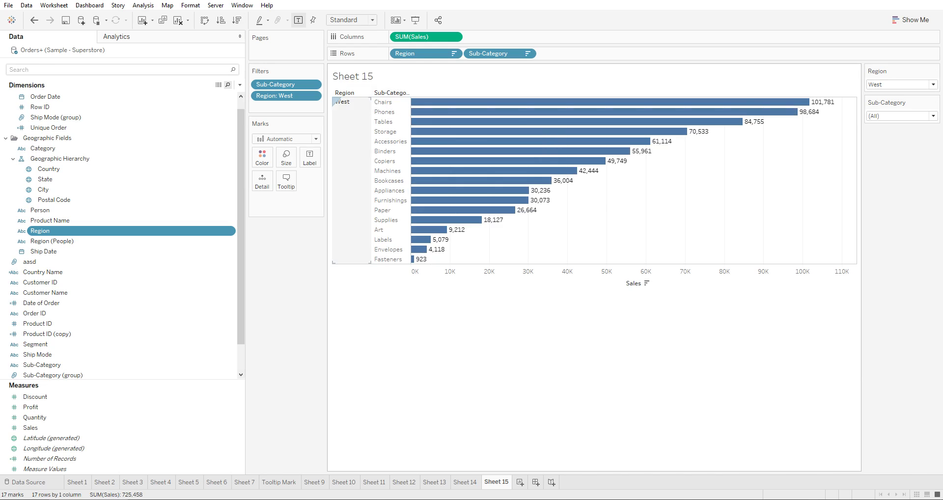
Filter the chart by Central, East and South in turn with the Region quick filter
{"action": "key", "text": "Escape"}
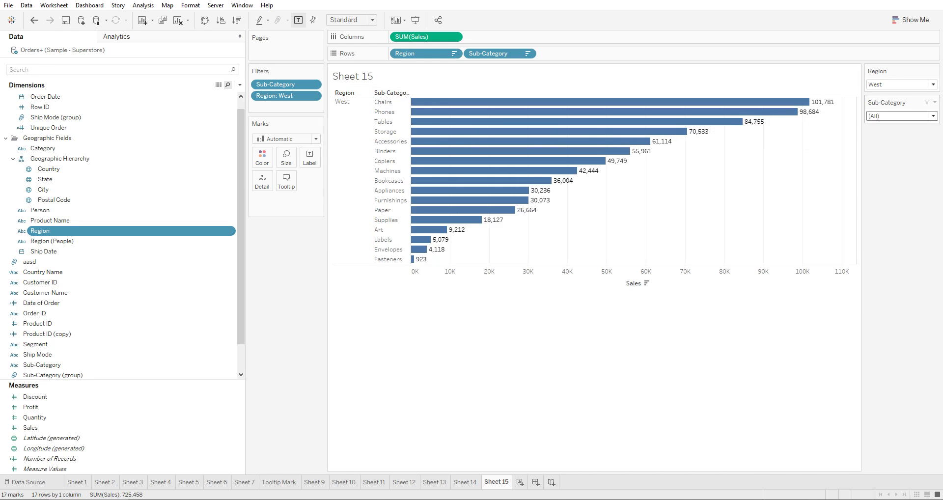
{"action": "left_click", "coordinate": [901, 85]}
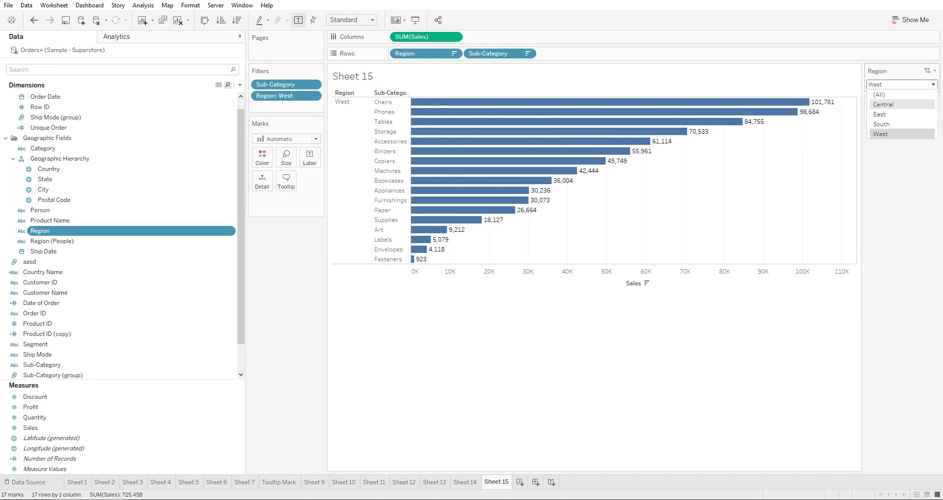
{"action": "left_click", "coordinate": [884, 103]}
{"action": "left_click", "coordinate": [901, 85]}
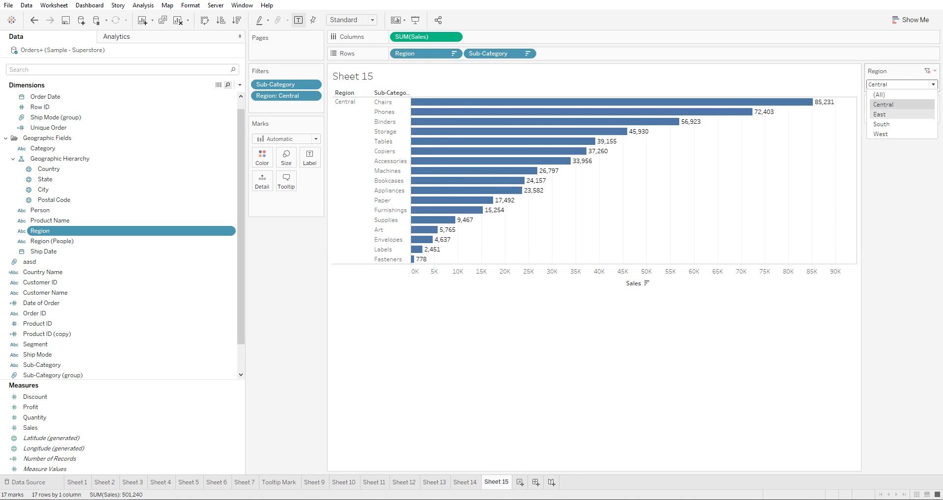
{"action": "left_click", "coordinate": [884, 114]}
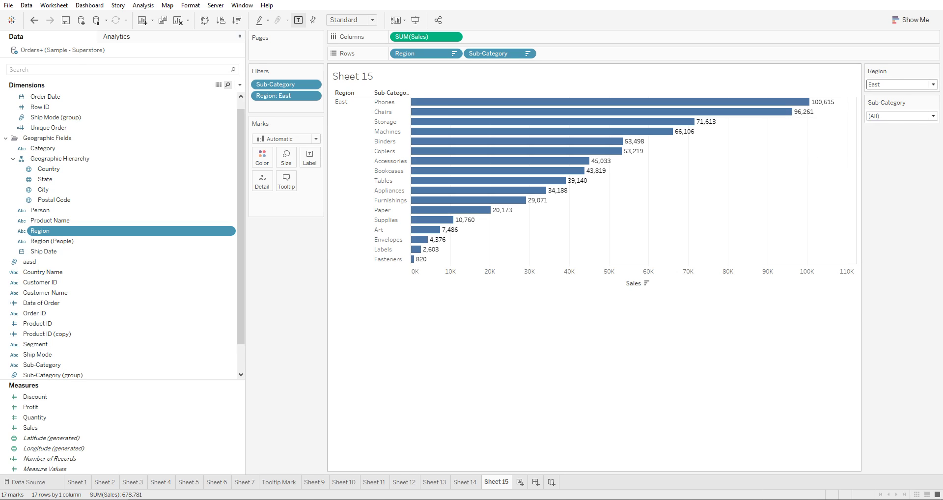
{"action": "left_click", "coordinate": [901, 85]}
{"action": "left_click", "coordinate": [884, 124]}
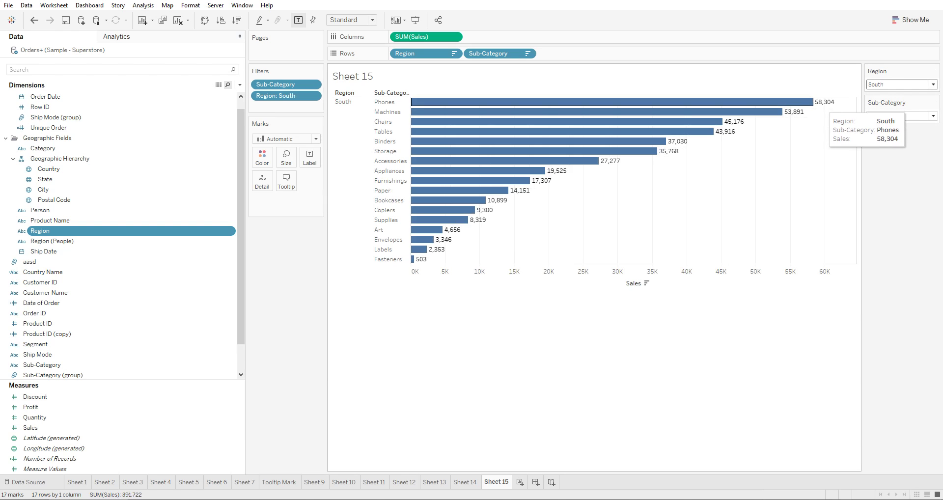
{"action": "mouse_move", "coordinate": [751, 112]}
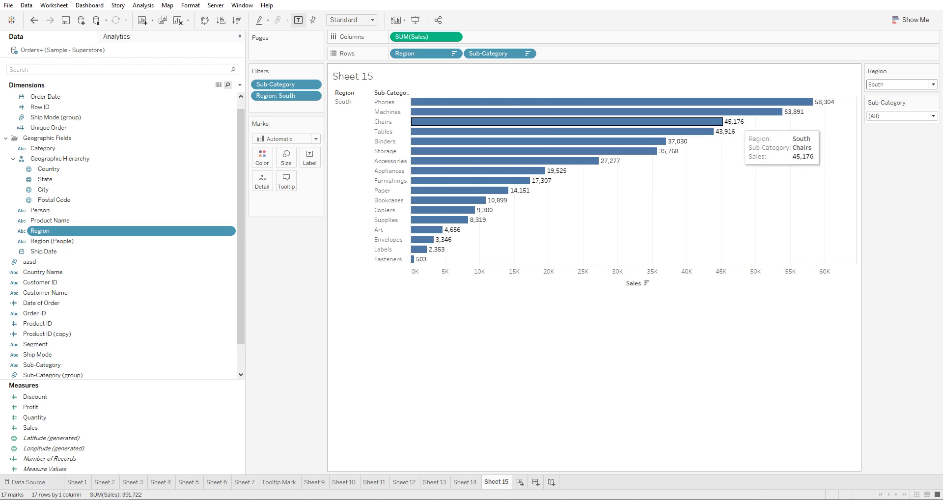
Switch the Region quick filter to Central and back to East
{"action": "left_click", "coordinate": [932, 85]}
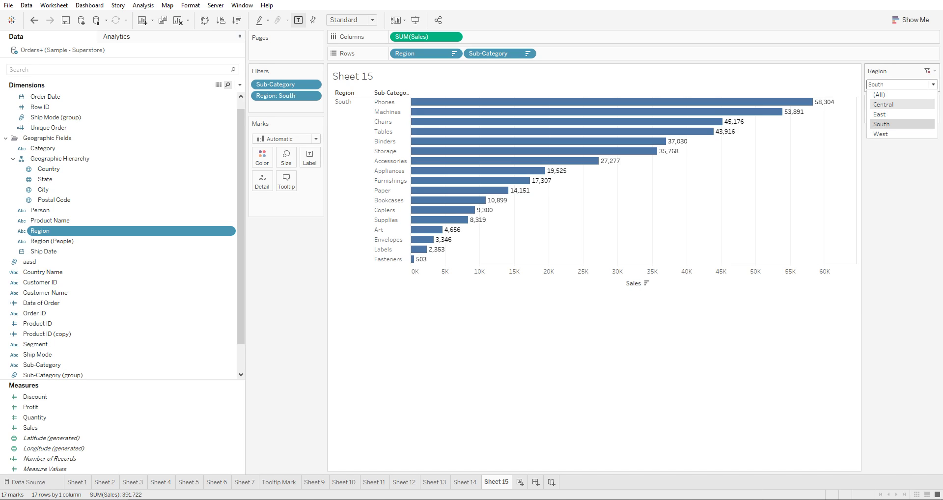
{"action": "left_click", "coordinate": [883, 104]}
{"action": "left_click", "coordinate": [933, 84]}
{"action": "left_click", "coordinate": [879, 114]}
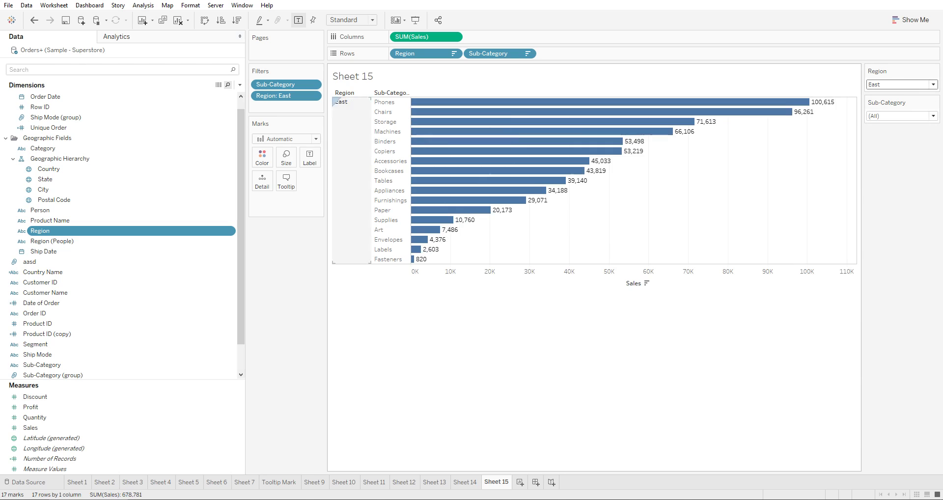
{"action": "mouse_move", "coordinate": [489, 214]}
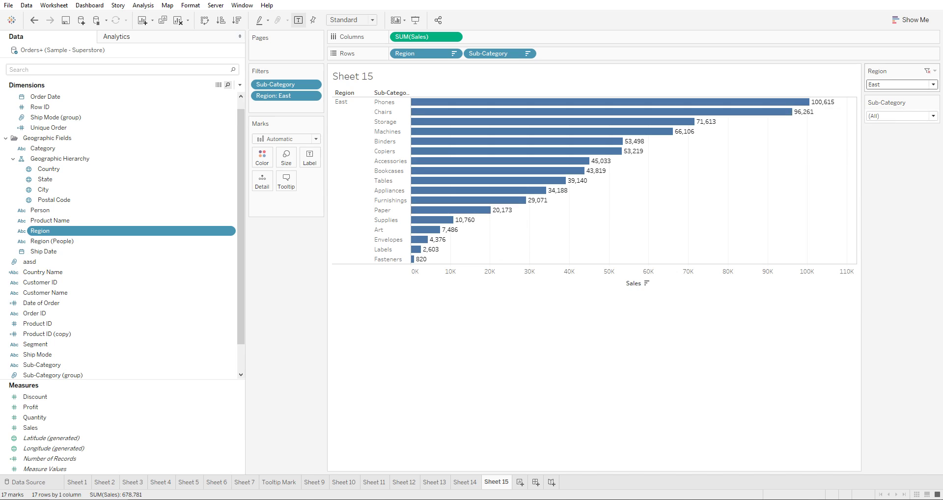
Change the Region quick filter to the Multiple Values (list) format and include Central alongside East
{"action": "left_click", "coordinate": [935, 71]}
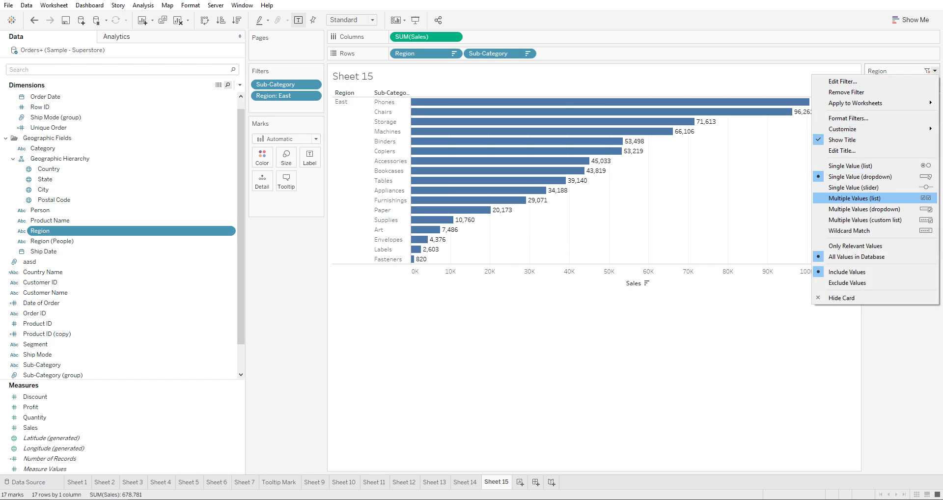
{"action": "left_click", "coordinate": [855, 198]}
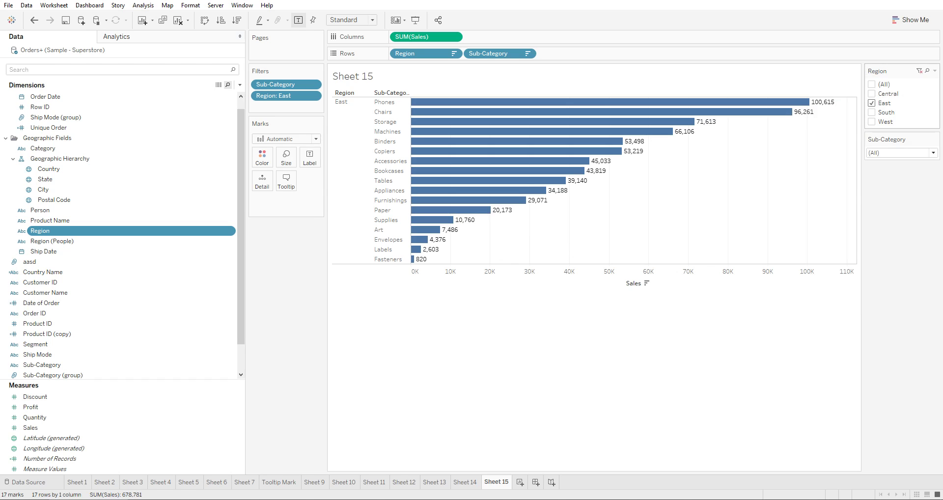
{"action": "left_click", "coordinate": [872, 93]}
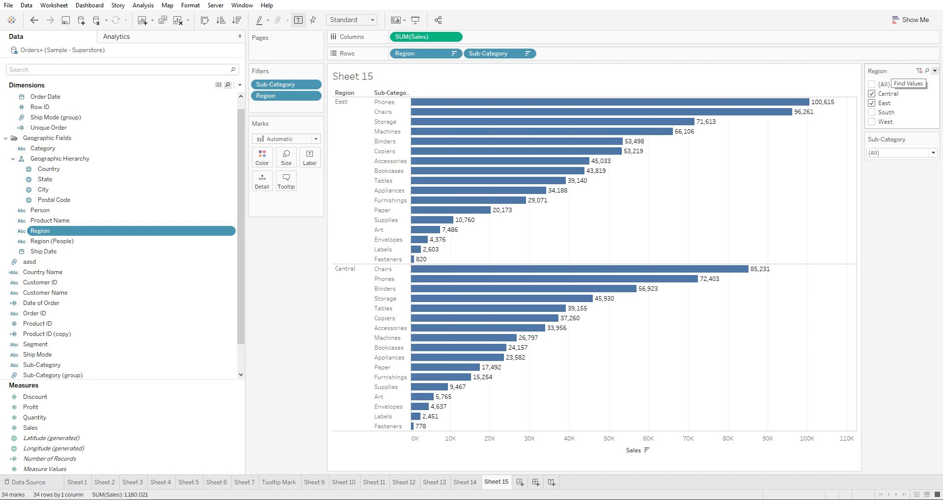
Change the Region quick filter to Multiple Values (custom list) and add South to it
{"action": "left_click", "coordinate": [935, 71]}
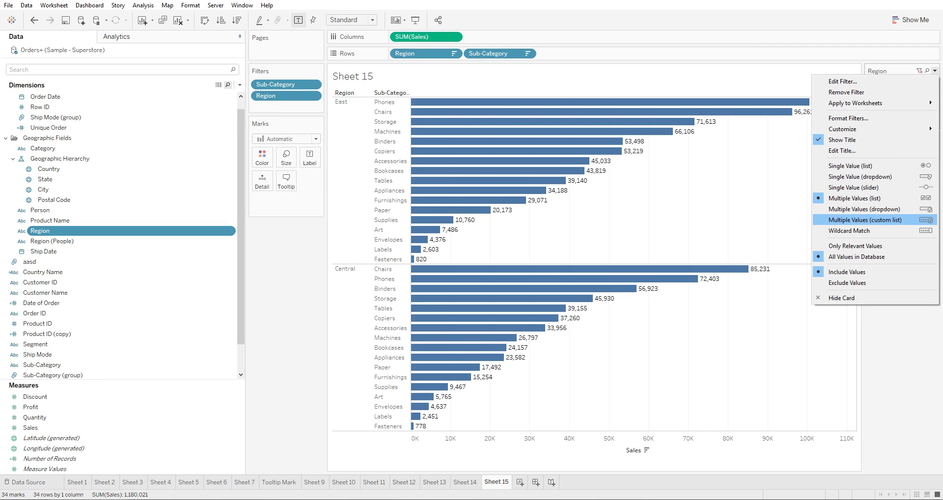
{"action": "left_click", "coordinate": [864, 219]}
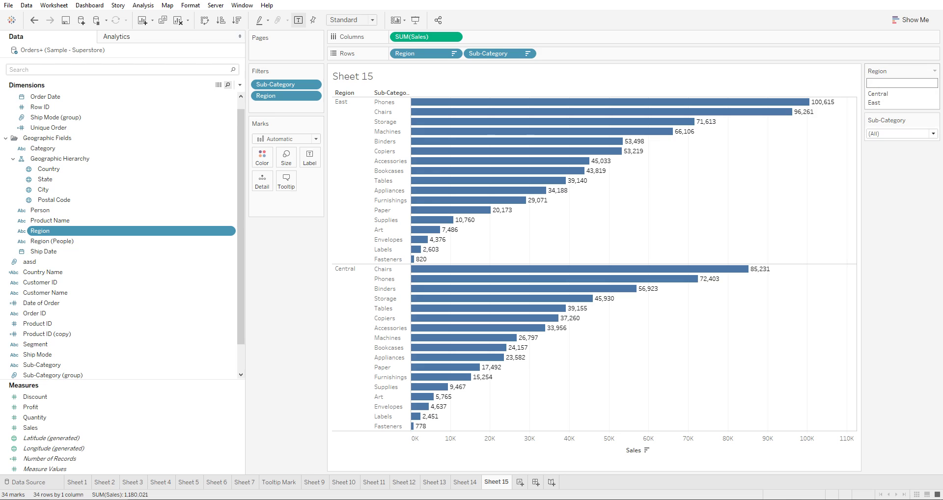
{"action": "type", "text": "south"}
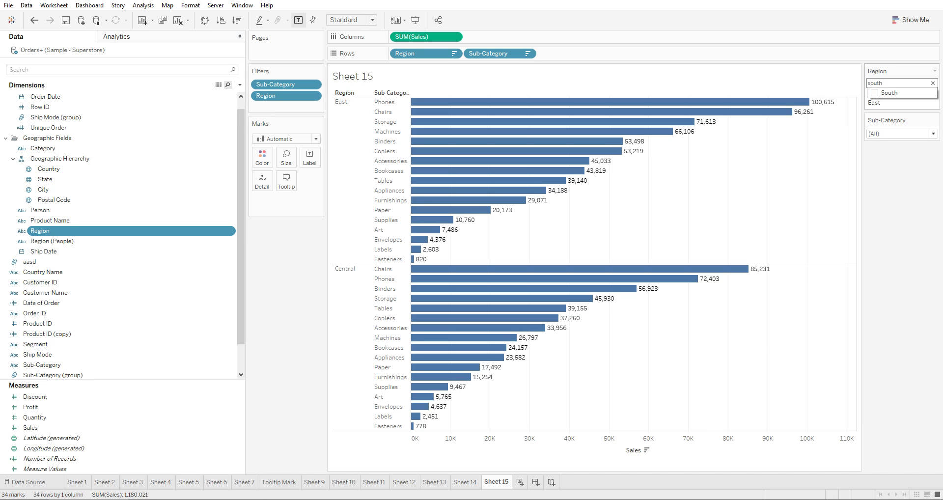
{"action": "key", "text": "Return"}
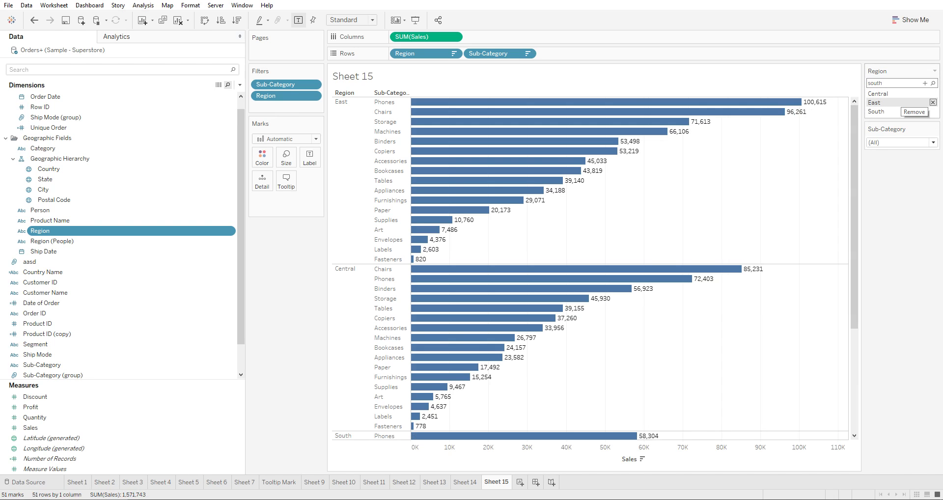
Remove East and South from the Region custom list, and add East back by searching for "east"
{"action": "left_click", "coordinate": [932, 102]}
{"action": "left_click", "coordinate": [932, 102]}
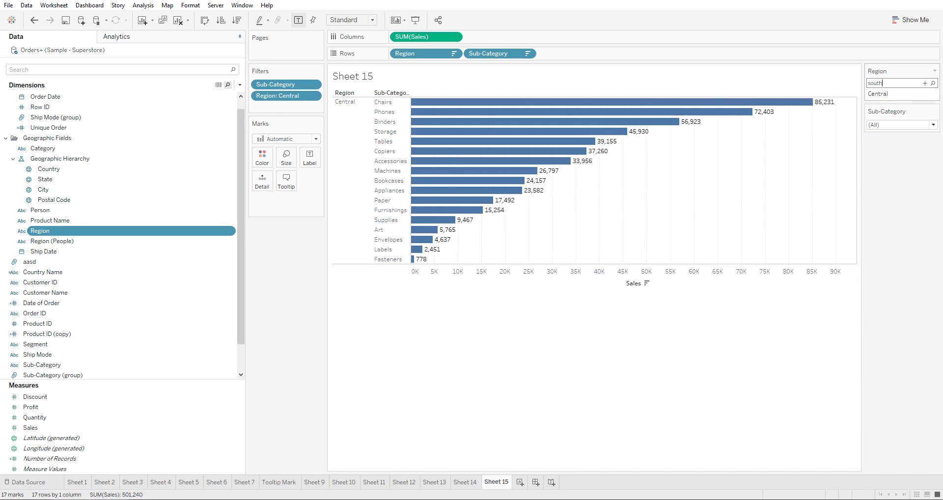
{"action": "key", "text": "BackSpace"}
{"action": "key", "text": "BackSpace"}
{"action": "key", "text": "BackSpace"}
{"action": "key", "text": "BackSpace"}
{"action": "key", "text": "BackSpace"}
{"action": "type", "text": "east"}
{"action": "key", "text": "Return"}
Change the Region quick filter to the Wildcard Match format
{"action": "left_click", "coordinate": [935, 71]}
{"action": "left_click", "coordinate": [935, 71]}
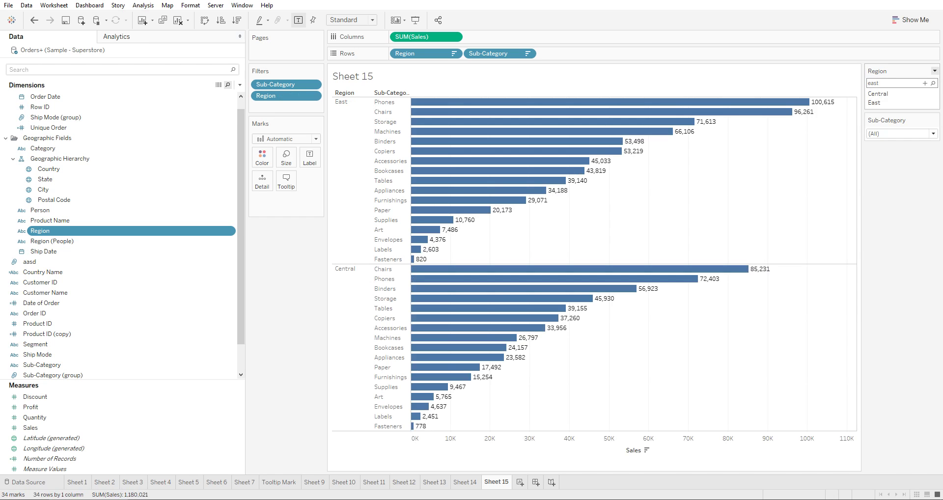
{"action": "left_click", "coordinate": [934, 70]}
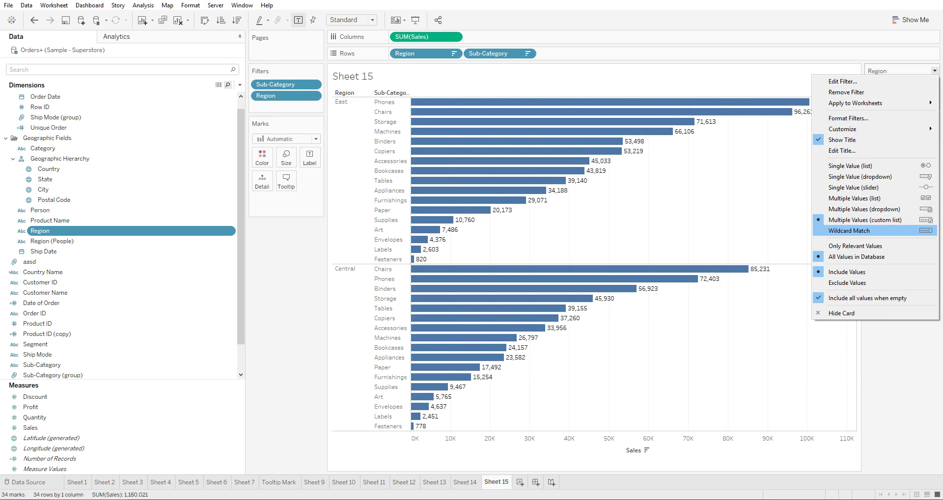
{"action": "left_click", "coordinate": [849, 230]}
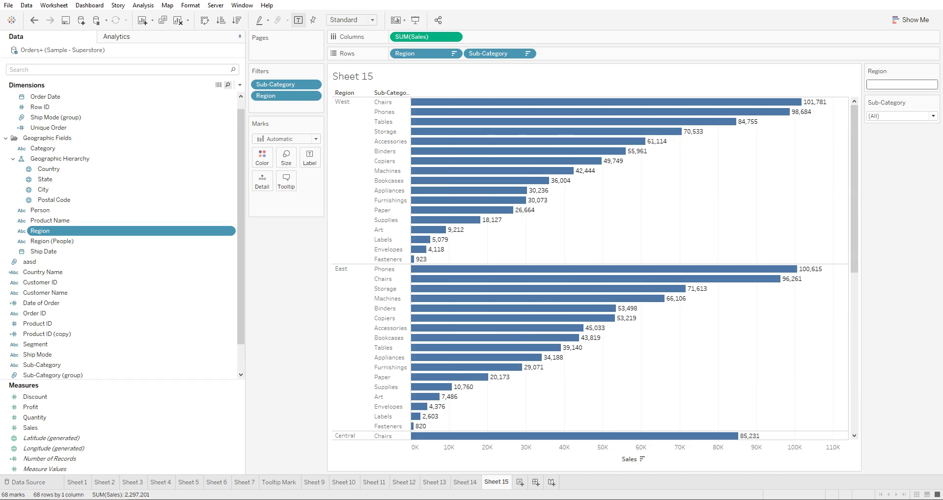
Try the wildcard text "ea" in the Region quick filter, and clear it
{"action": "left_click", "coordinate": [868, 84]}
{"action": "type", "text": "e"}
{"action": "key", "text": "ctrl+a"}
{"action": "type", "text": "ea"}
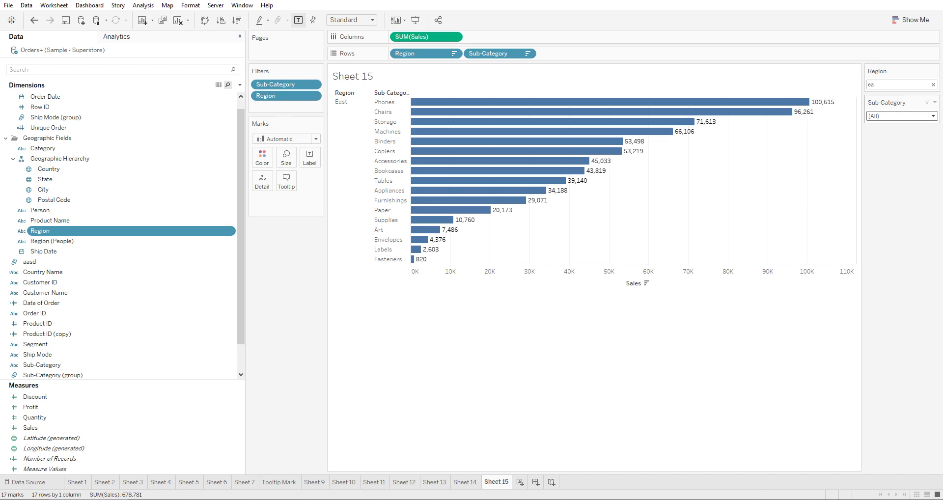
{"action": "left_click", "coordinate": [933, 84]}
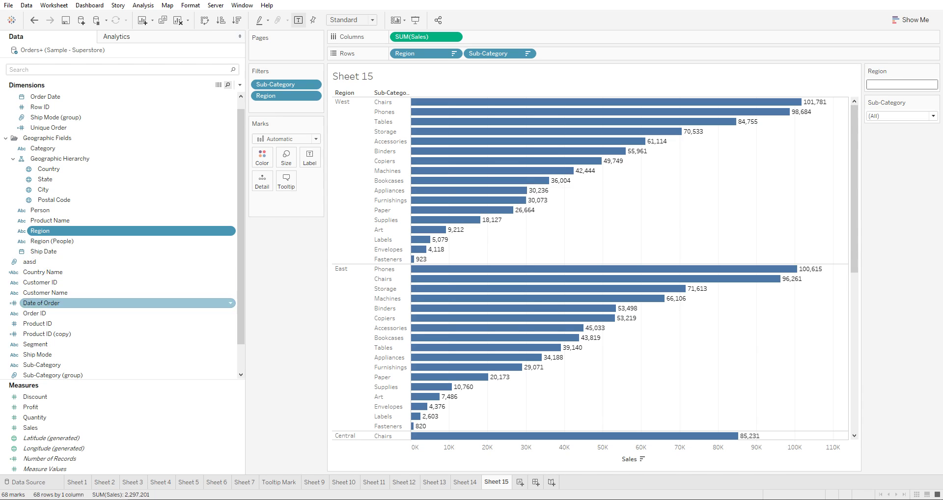
Replace Sub-Category with Customer Name in the rows, remove Region from the rows, and sort customers by descending sales
{"action": "mouse_move", "coordinate": [45, 292]}
{"action": "left_mouse_down"}
{"action": "mouse_move", "coordinate": [546, 61]}
{"action": "mouse_move", "coordinate": [277, 314]}
{"action": "left_mouse_up"}
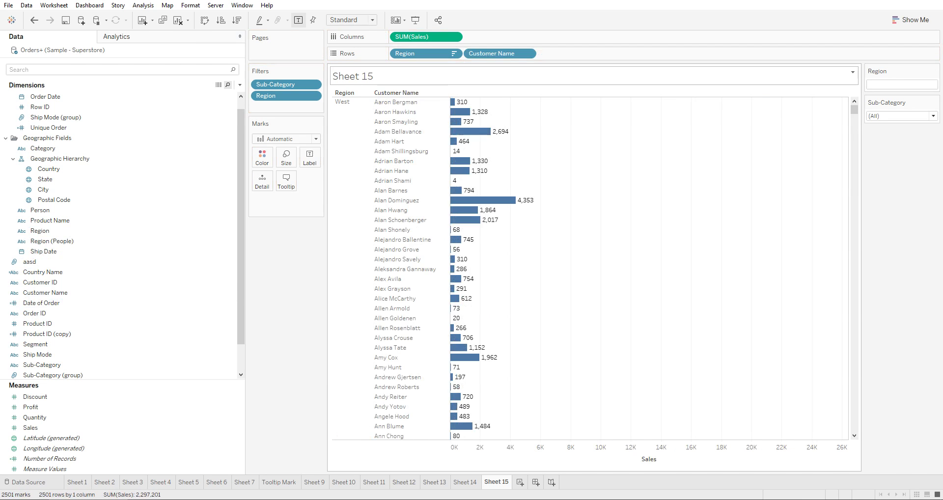
{"action": "left_click_drag", "start_coordinate": [408, 53], "coordinate": [275, 284]}
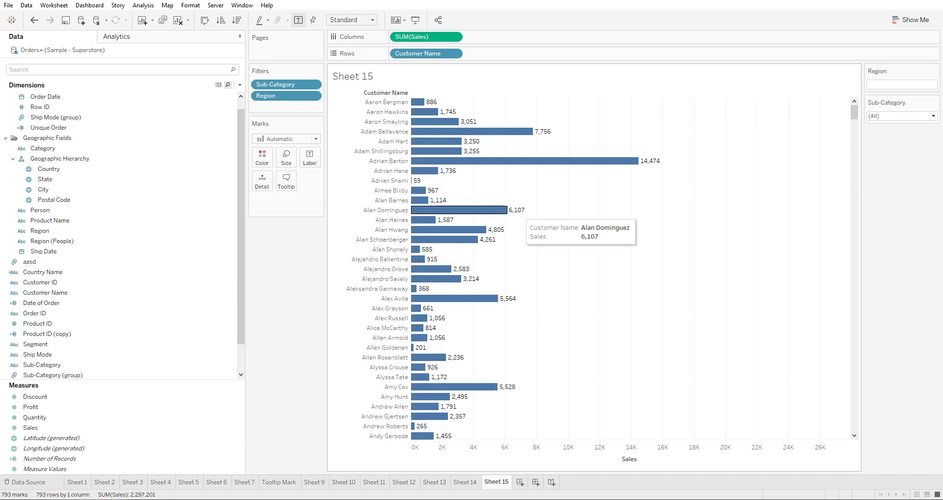
{"action": "left_click", "coordinate": [236, 19]}
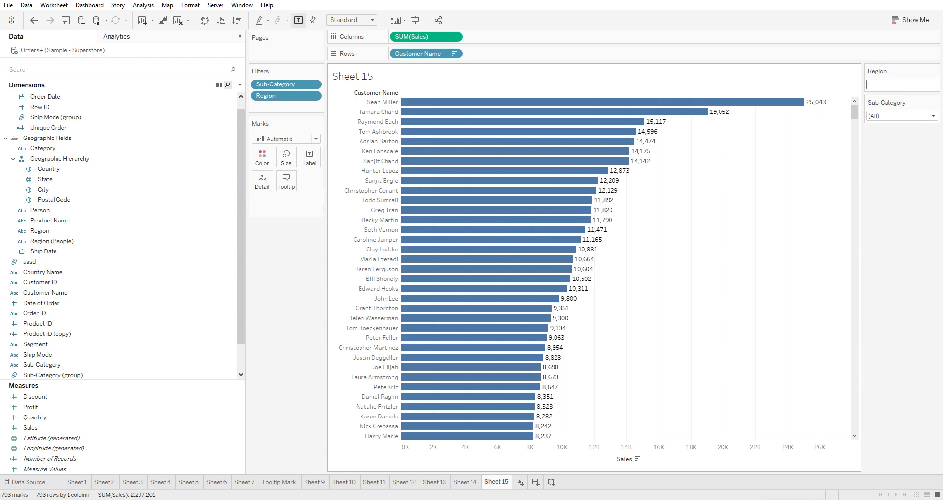
Show a quick filter for the Country Name dimension
{"action": "scroll", "coordinate": [123, 189], "scroll_direction": "up", "scroll_amount": 1}
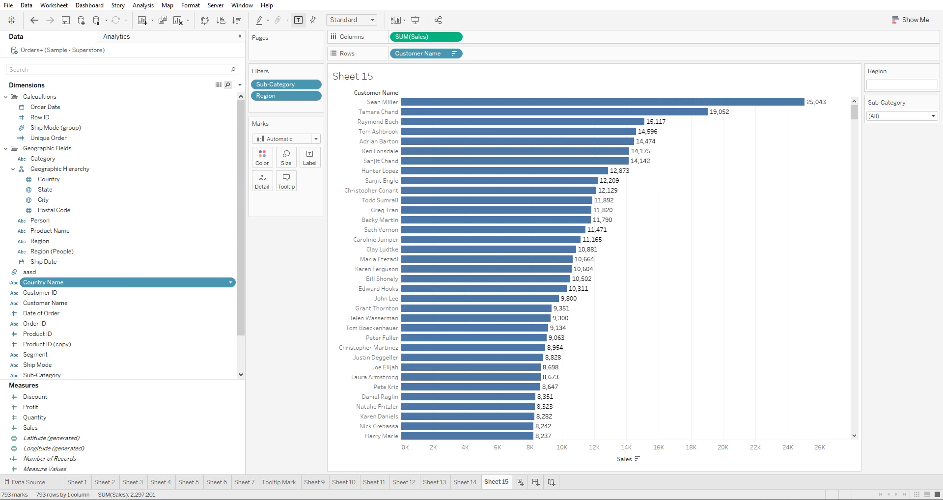
{"action": "right_click", "coordinate": [49, 283]}
{"action": "left_click", "coordinate": [74, 46]}
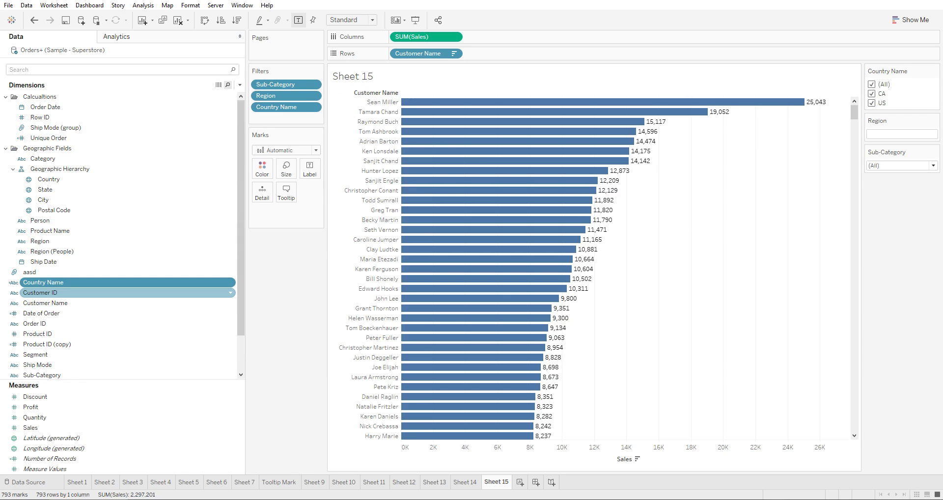
Show a Customer Name quick filter in Wildcard Match format and enter "B" as its match text
{"action": "right_click", "coordinate": [58, 303]}
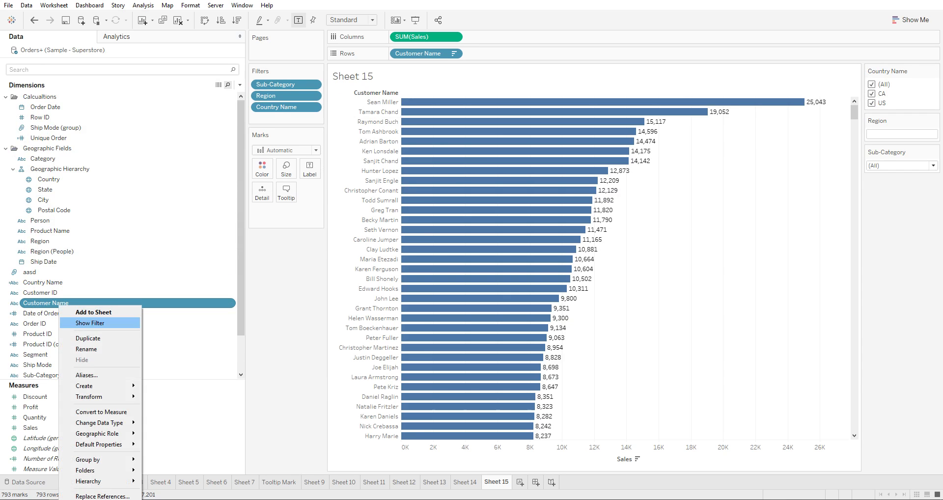
{"action": "left_click", "coordinate": [90, 323]}
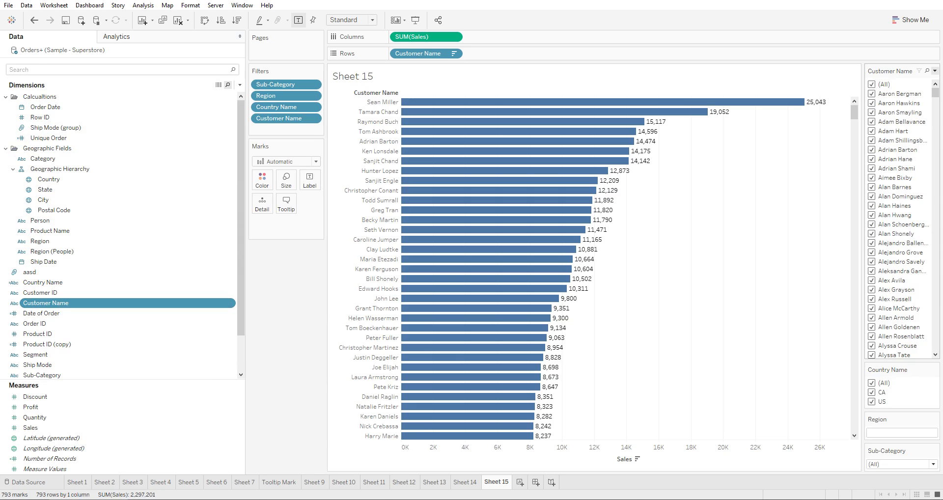
{"action": "left_click", "coordinate": [934, 70]}
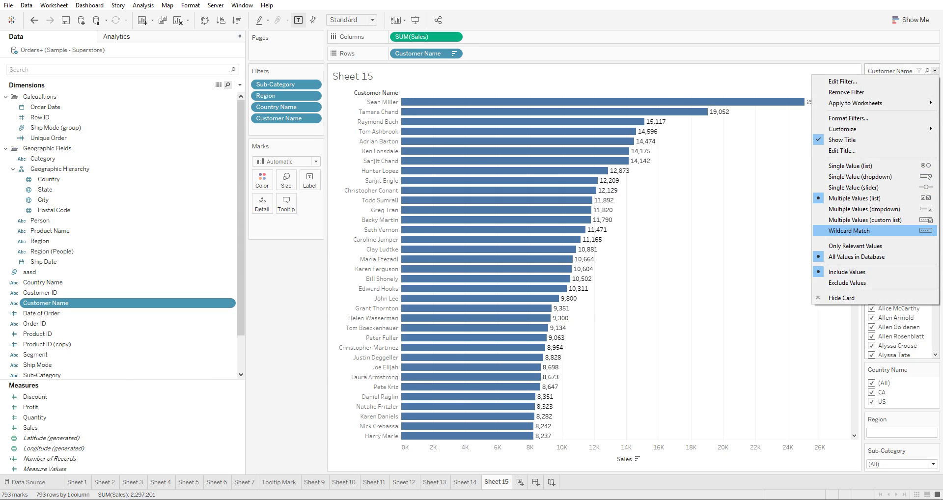
{"action": "left_click", "coordinate": [849, 230]}
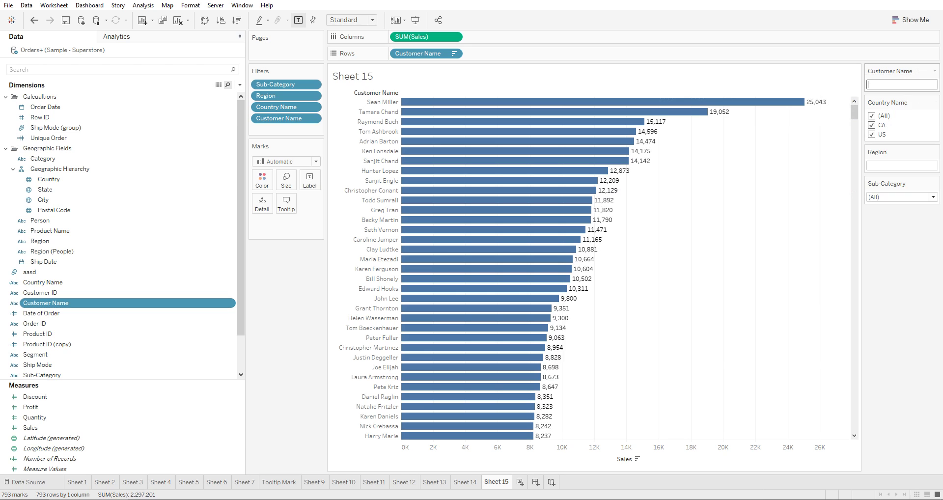
{"action": "type", "text": "B"}
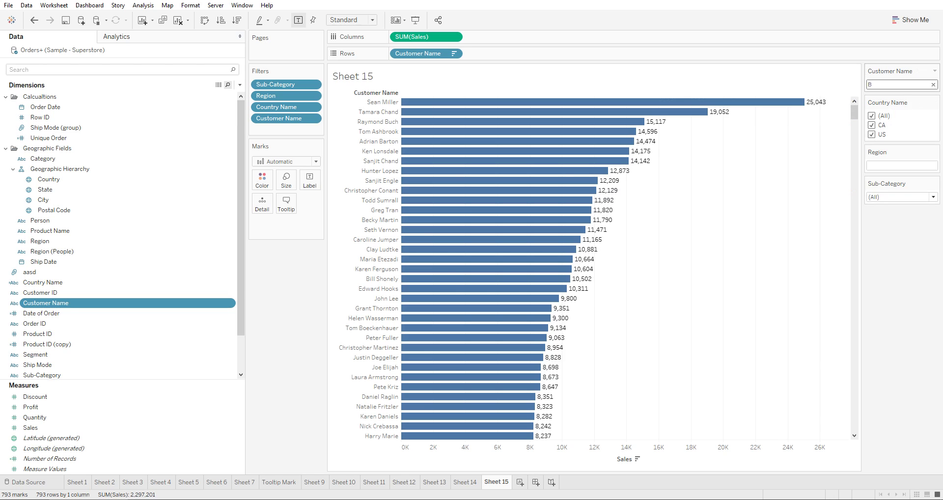